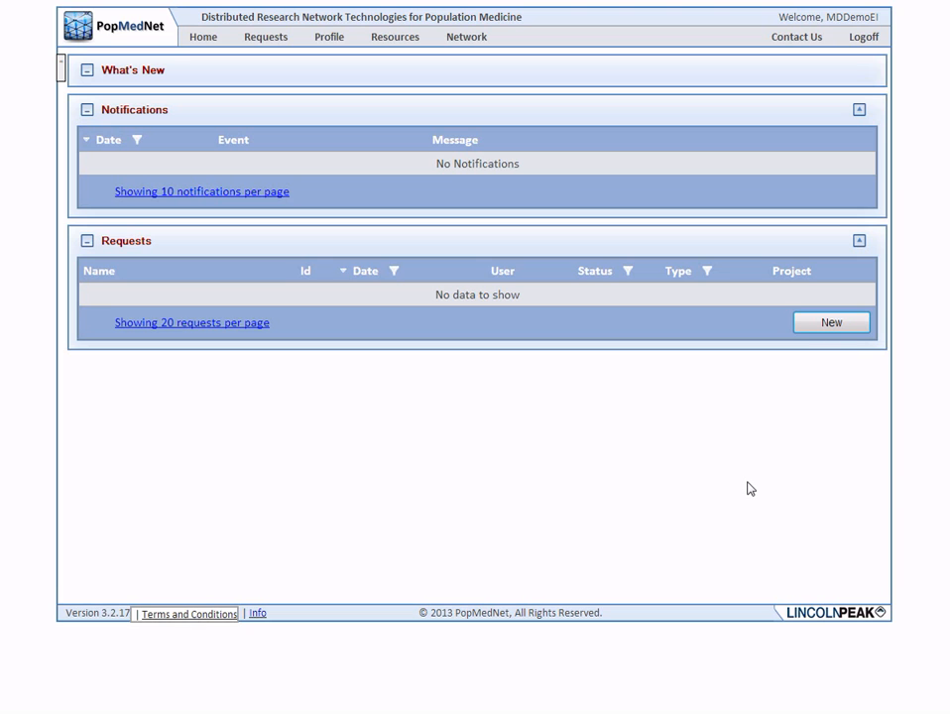
Create a new request using the ESP Request model and the Query Composer request type
{"action": "left_click", "coordinate": [820, 324]}
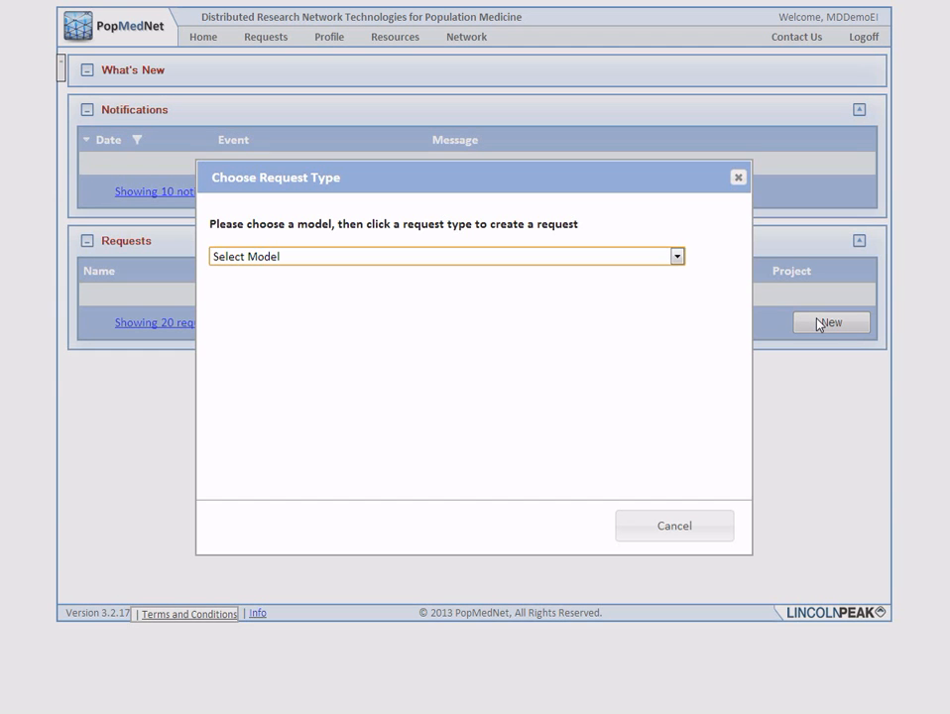
{"action": "left_click", "coordinate": [594, 257]}
{"action": "left_click", "coordinate": [393, 289]}
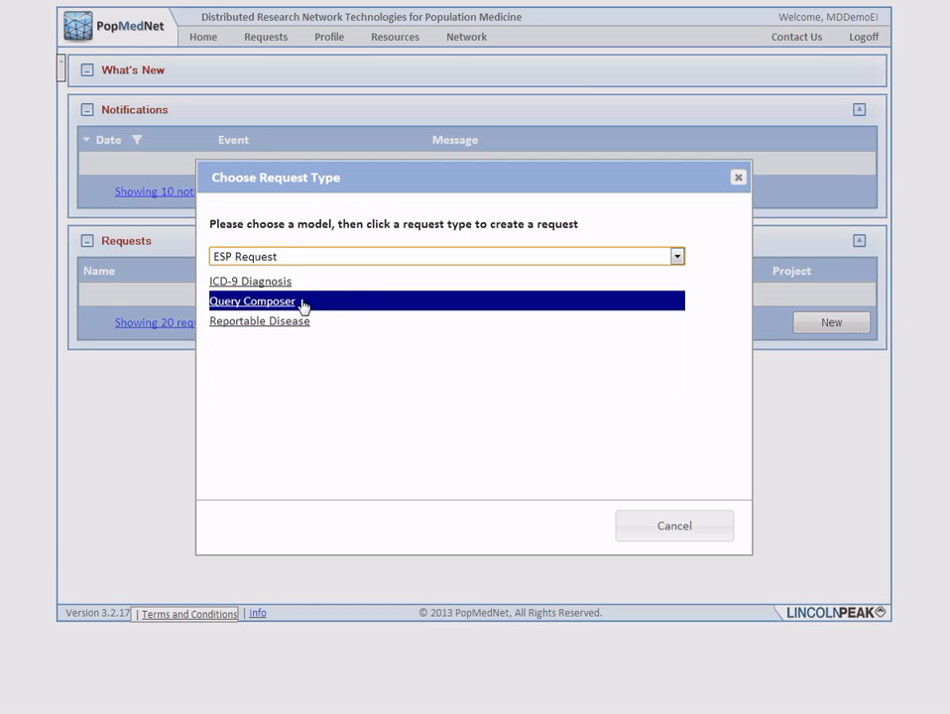
{"action": "left_click", "coordinate": [301, 304]}
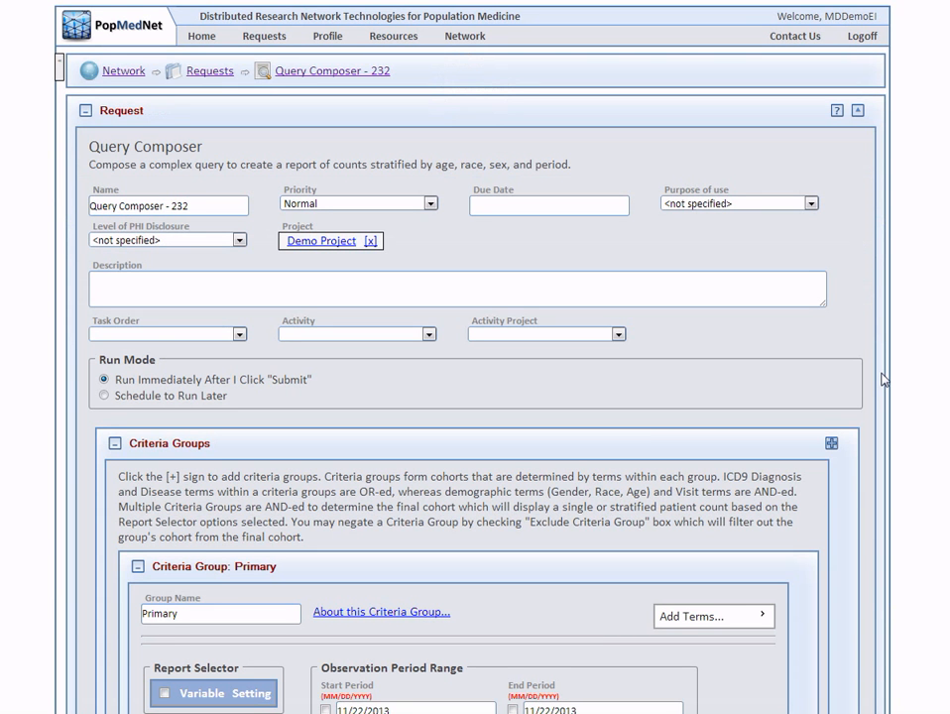
Name the request "New ILI in diabetic patients" with description "Querying for diabetic patients with new cases of ILI within the past month for a demonstration video."
{"action": "triple_click", "coordinate": [220, 209]}
{"action": "type", "text": "New ILI in diabetic patients"}
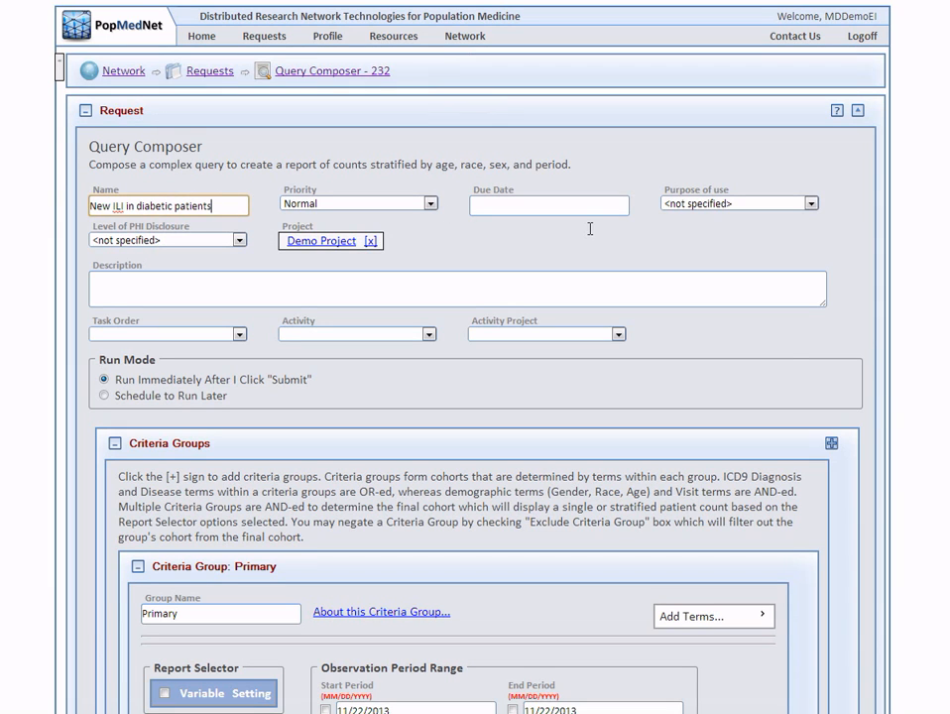
{"action": "left_click", "coordinate": [410, 207]}
{"action": "left_click", "coordinate": [410, 205]}
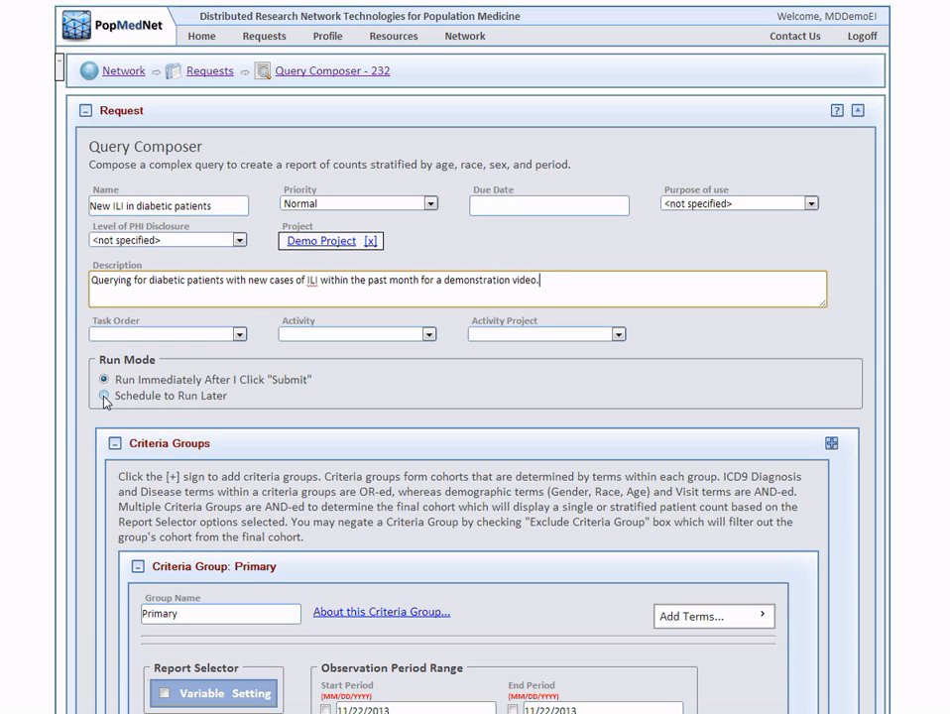
Set the run mode to Schedule to Run Later and keep the default daily recurrence with no end date
{"action": "left_click", "coordinate": [104, 396]}
{"action": "left_click", "coordinate": [272, 401]}
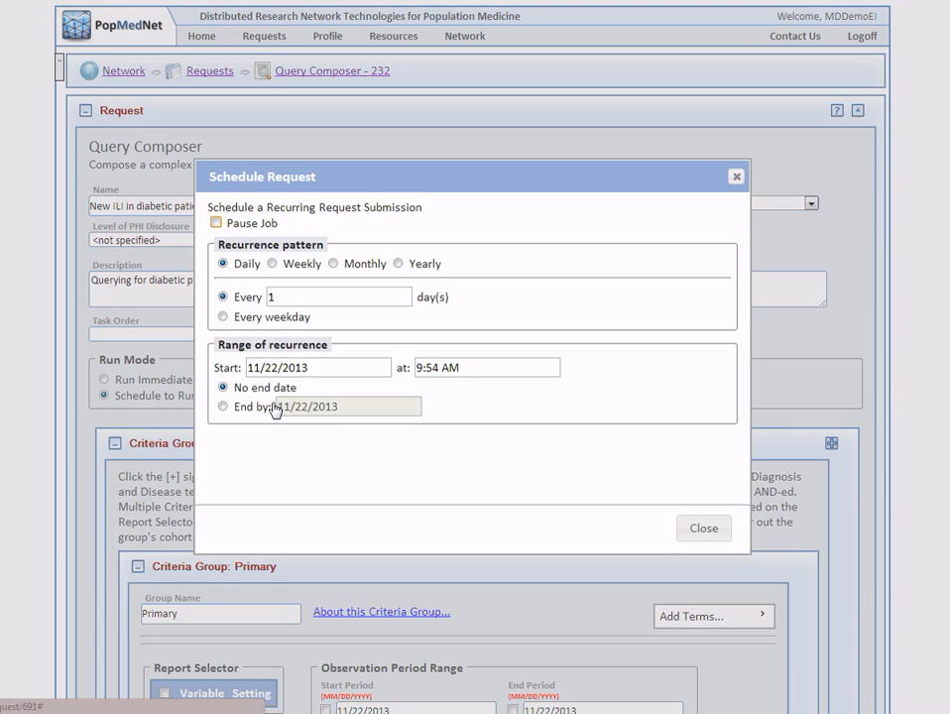
{"action": "left_click", "coordinate": [706, 536]}
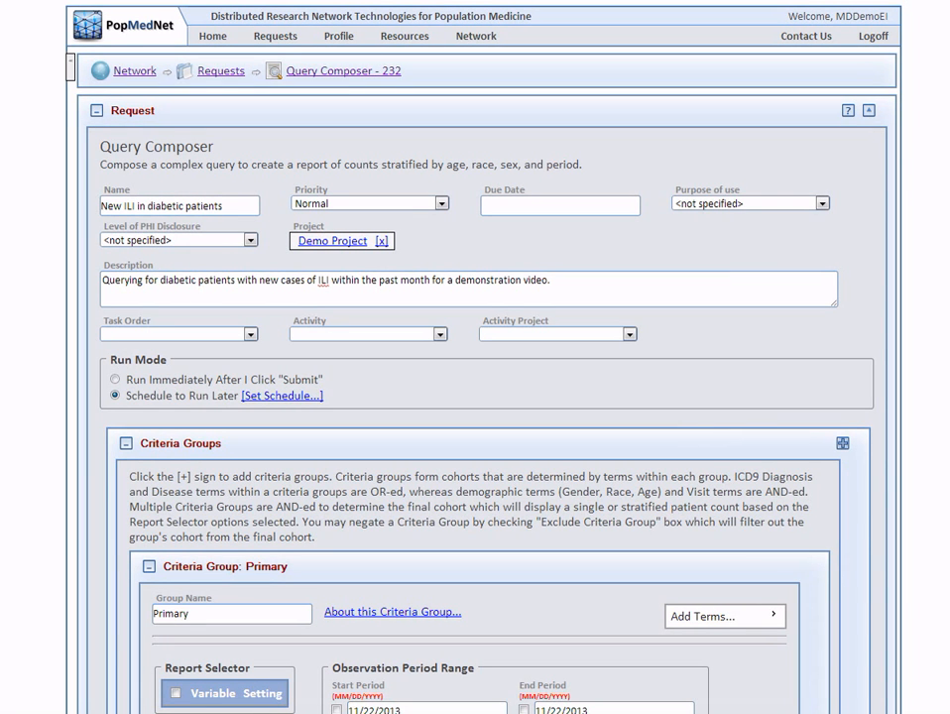
Rename the primary criteria group "ILI in past month" and add a disease term set to Influenza-like Illness
{"action": "scroll", "coordinate": [475, 357], "scroll_direction": "down", "scroll_amount": 3}
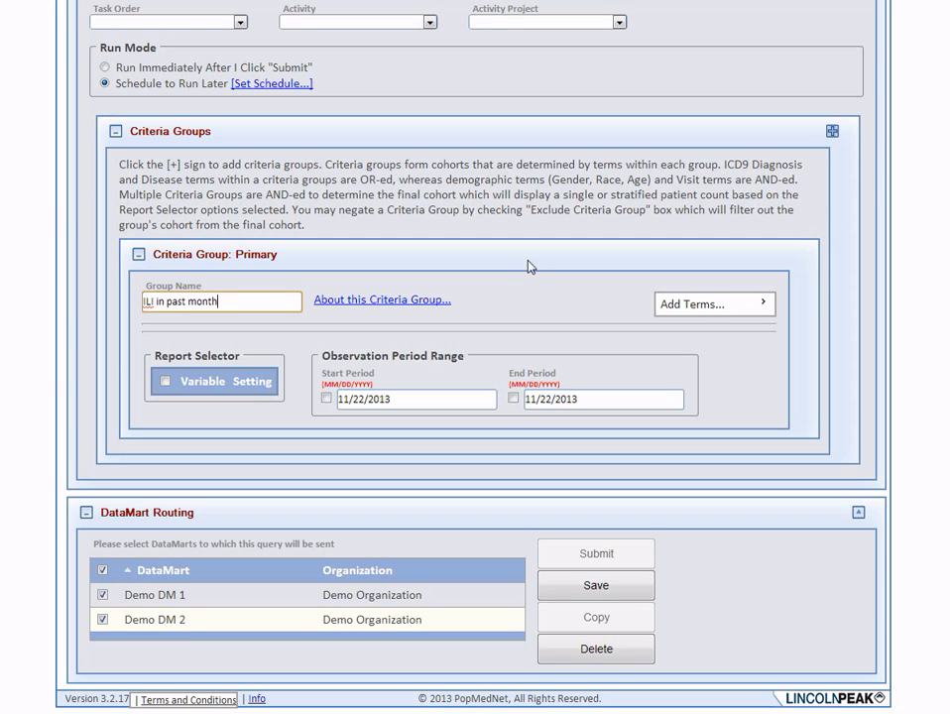
{"action": "left_click", "coordinate": [739, 308]}
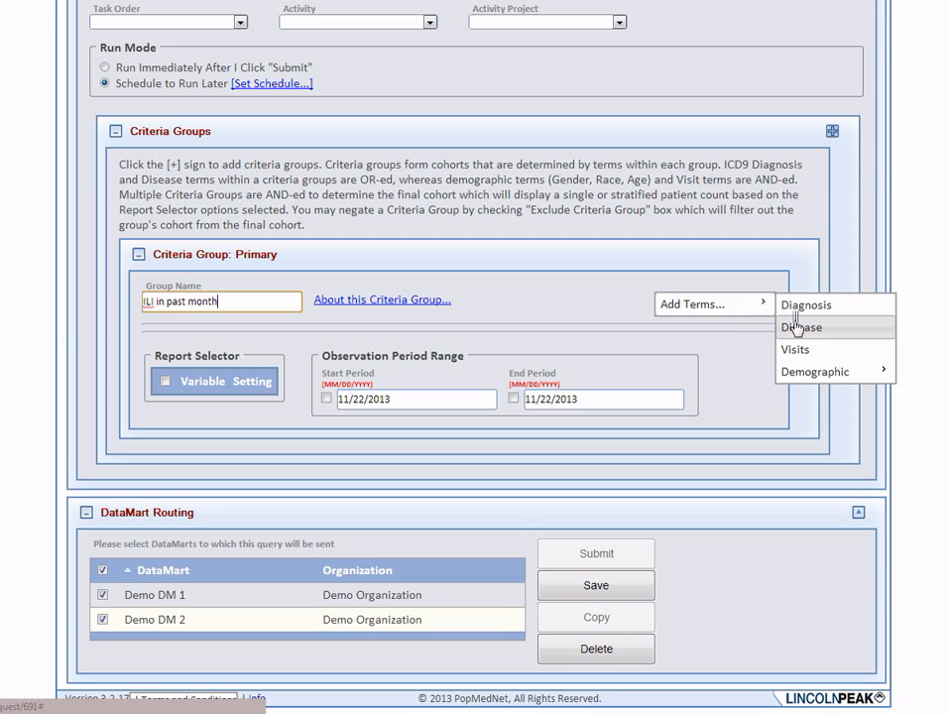
{"action": "left_click", "coordinate": [797, 327]}
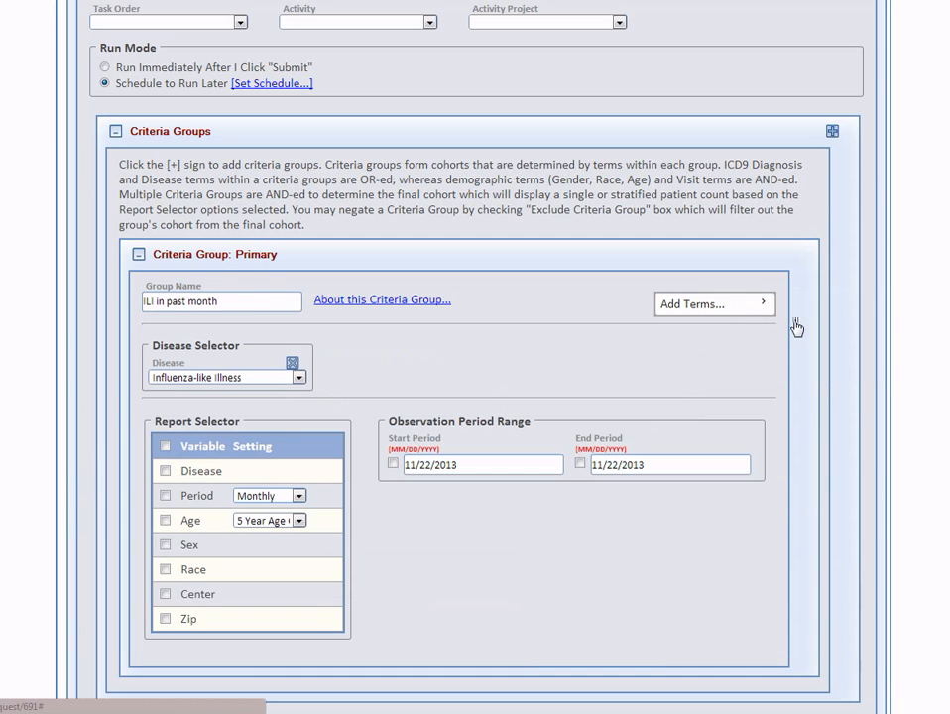
{"action": "left_click", "coordinate": [220, 380]}
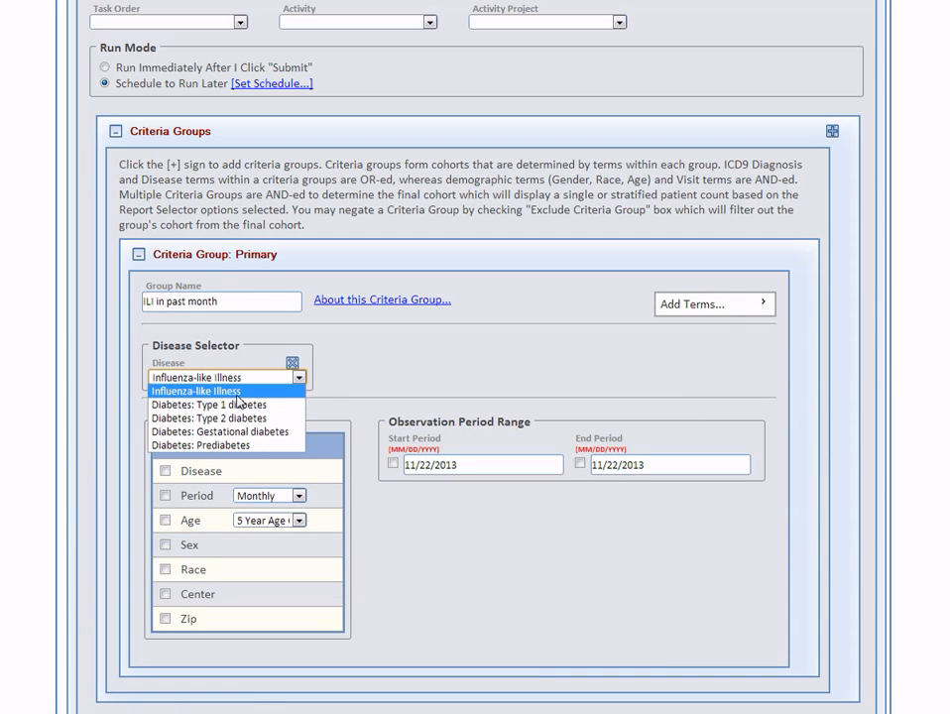
{"action": "left_click", "coordinate": [237, 393]}
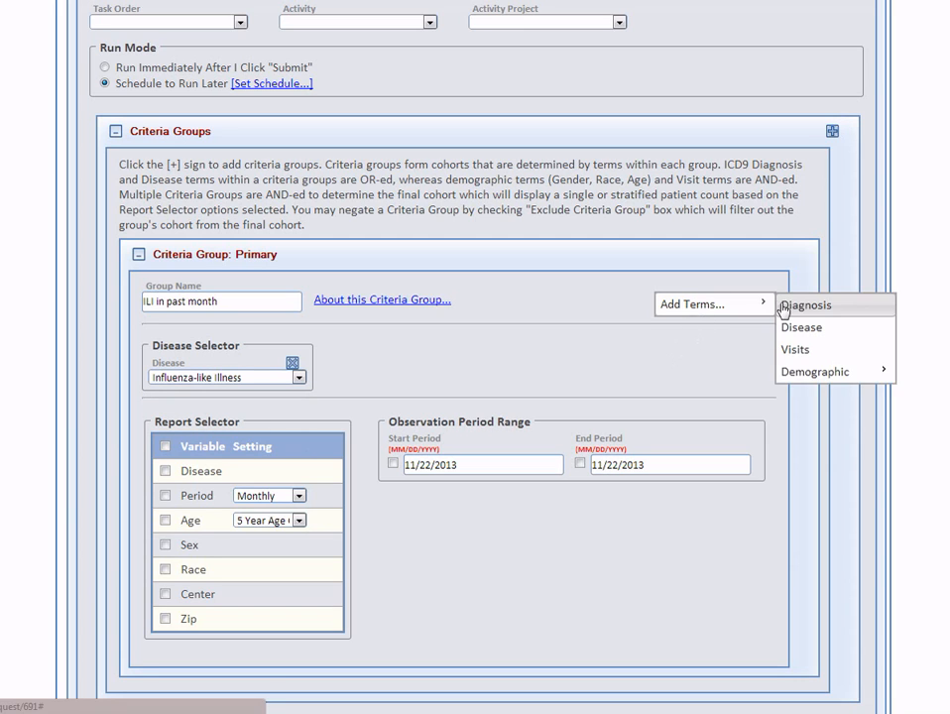
Add a diagnosis term to the primary group, search the codes for "influenza", and select ICD-9 code 487 INFLUENZA
{"action": "left_click", "coordinate": [794, 305]}
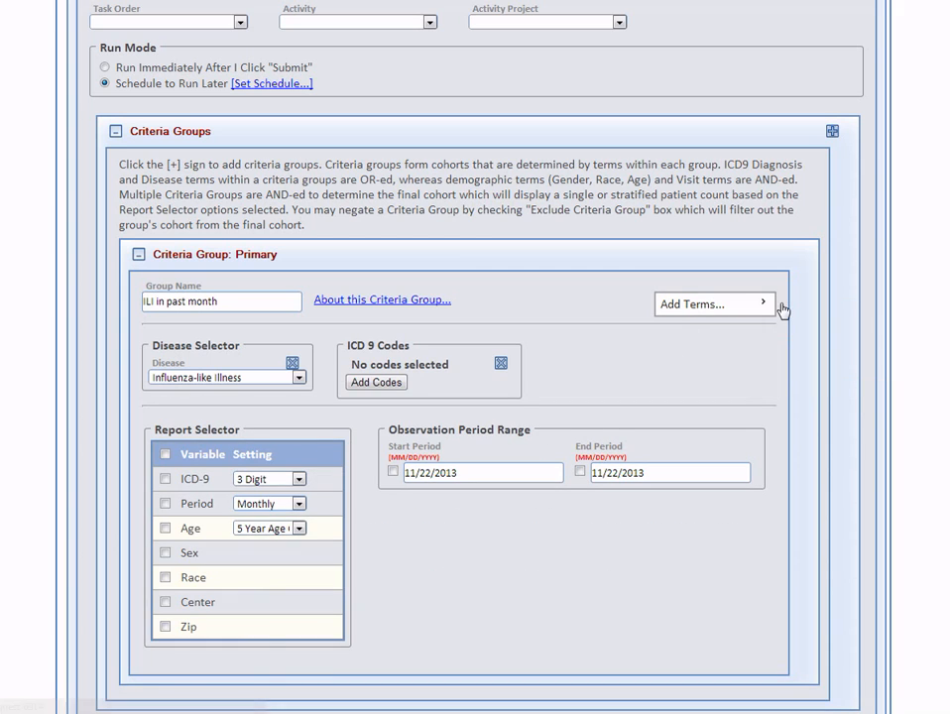
{"action": "left_click", "coordinate": [385, 382]}
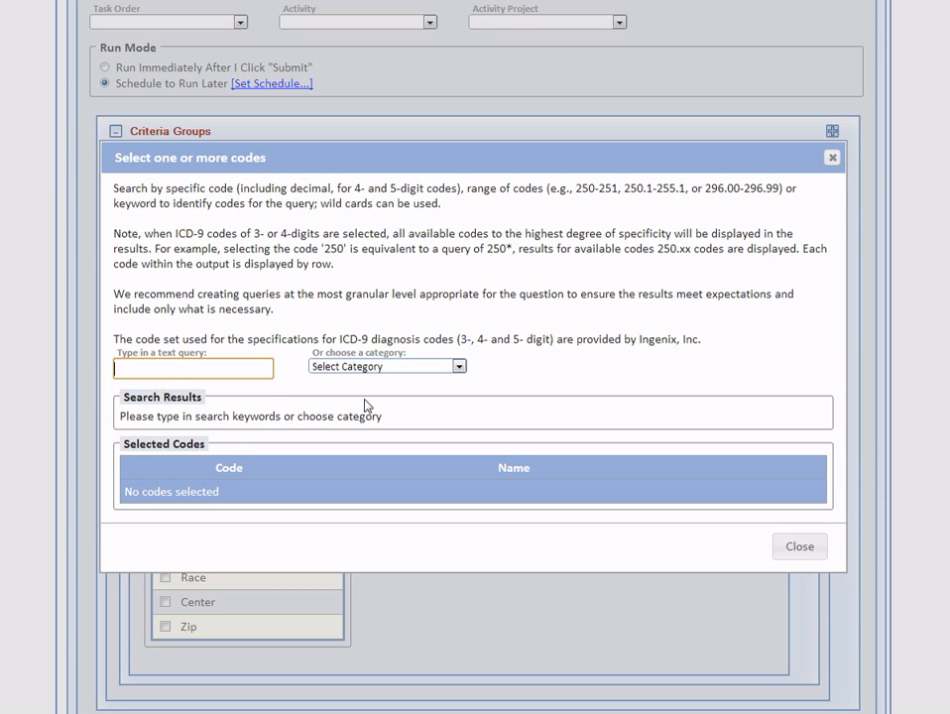
{"action": "left_click", "coordinate": [422, 369]}
{"action": "left_click", "coordinate": [422, 369]}
{"action": "left_click", "coordinate": [207, 369]}
{"action": "type", "text": "influenza"}
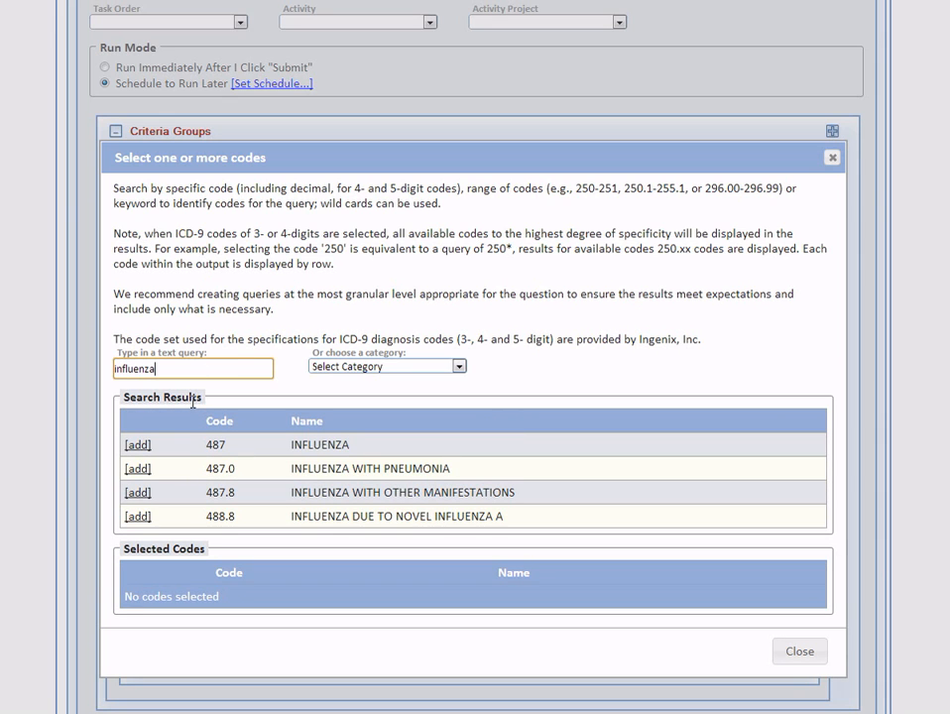
{"action": "left_click", "coordinate": [137, 446]}
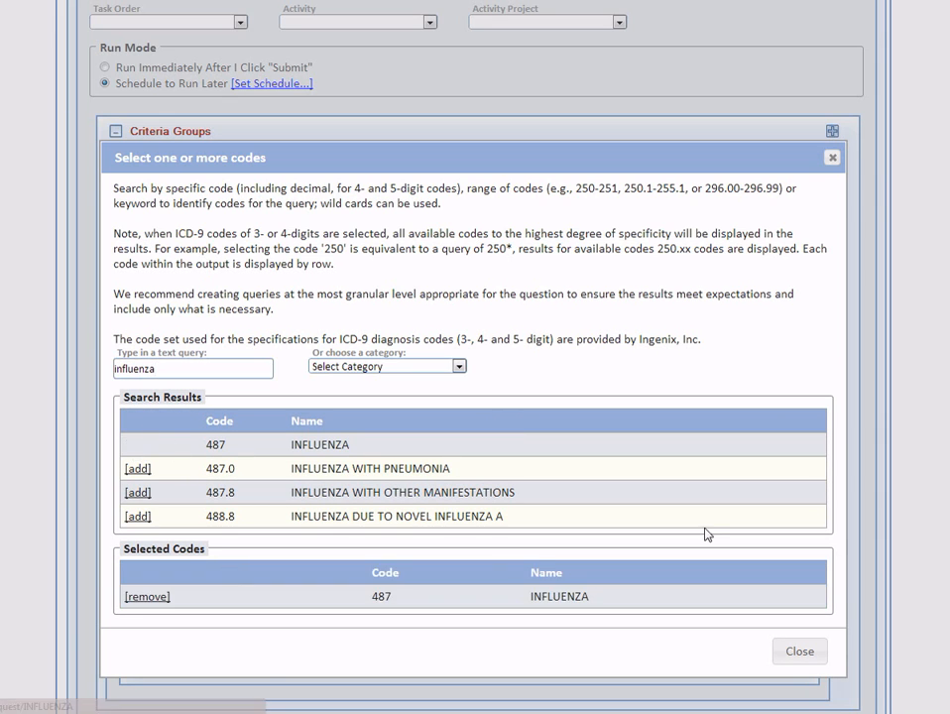
{"action": "left_click", "coordinate": [799, 652]}
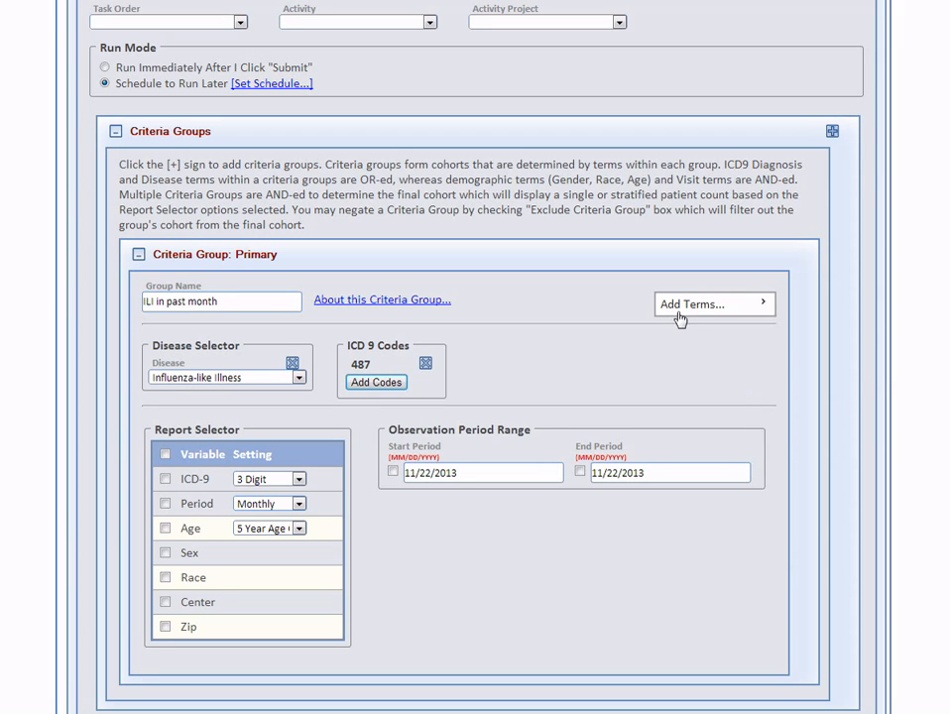
Add an age range term to the primary group and set the minimum age to 18
{"action": "mouse_move", "coordinate": [764, 304]}
{"action": "mouse_move", "coordinate": [826, 372]}
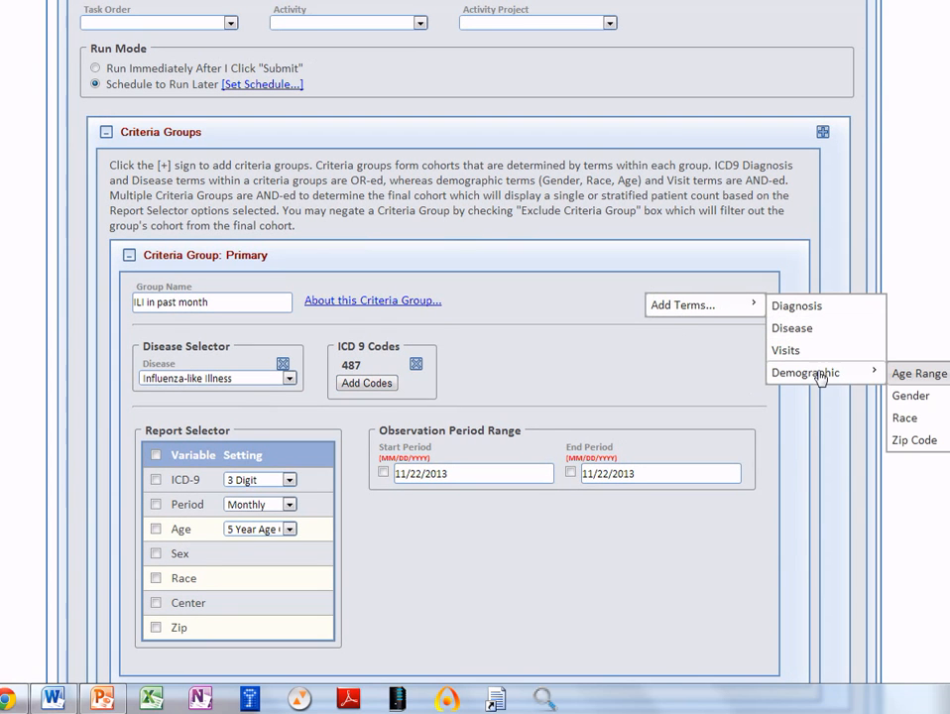
{"action": "left_click", "coordinate": [906, 374]}
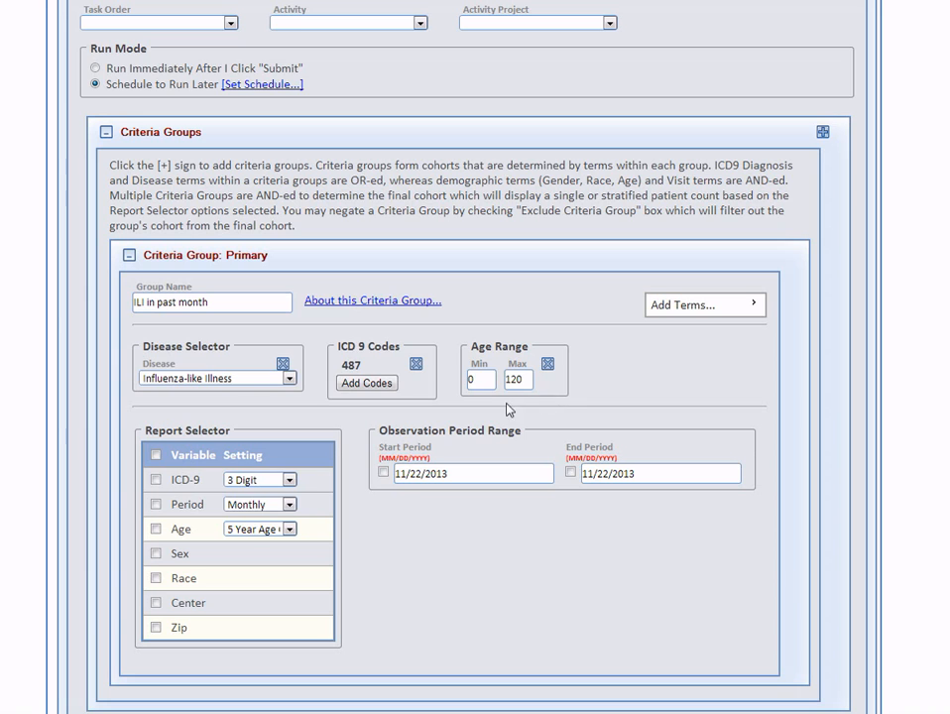
{"action": "double_click", "coordinate": [480, 379]}
{"action": "type", "text": "18"}
{"action": "left_click", "coordinate": [482, 423]}
Set the primary group's observation start to 10/22/2013 and enable both the start period and the 11/22/2013 end period
{"action": "left_click", "coordinate": [492, 474]}
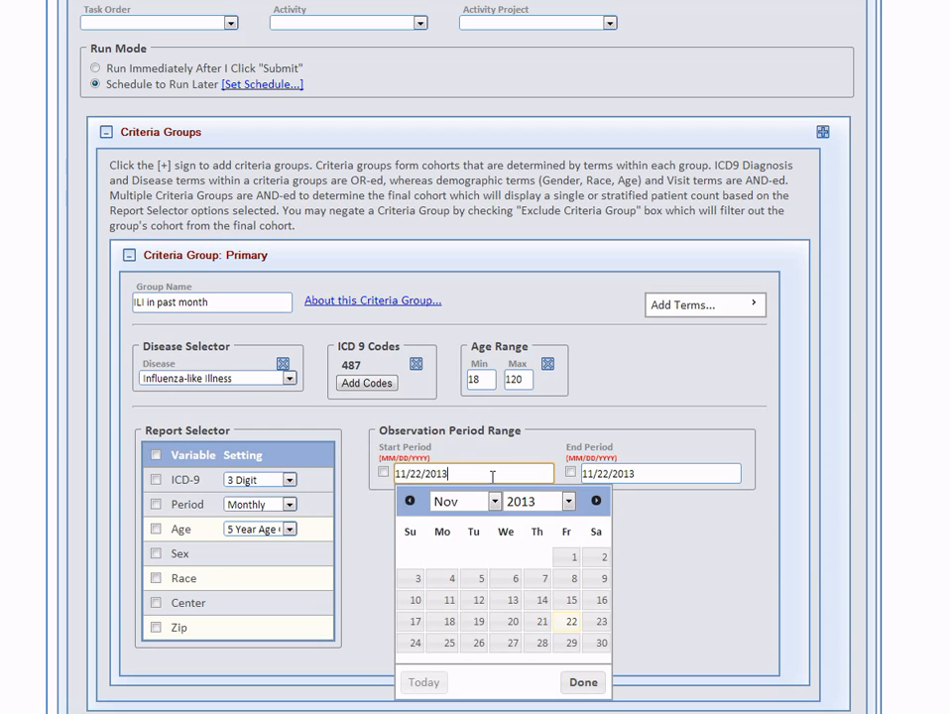
{"action": "left_click_drag", "start_coordinate": [407, 474], "coordinate": [401, 474]}
{"action": "type", "text": "0"}
{"action": "left_click", "coordinate": [383, 473]}
{"action": "left_click", "coordinate": [570, 473]}
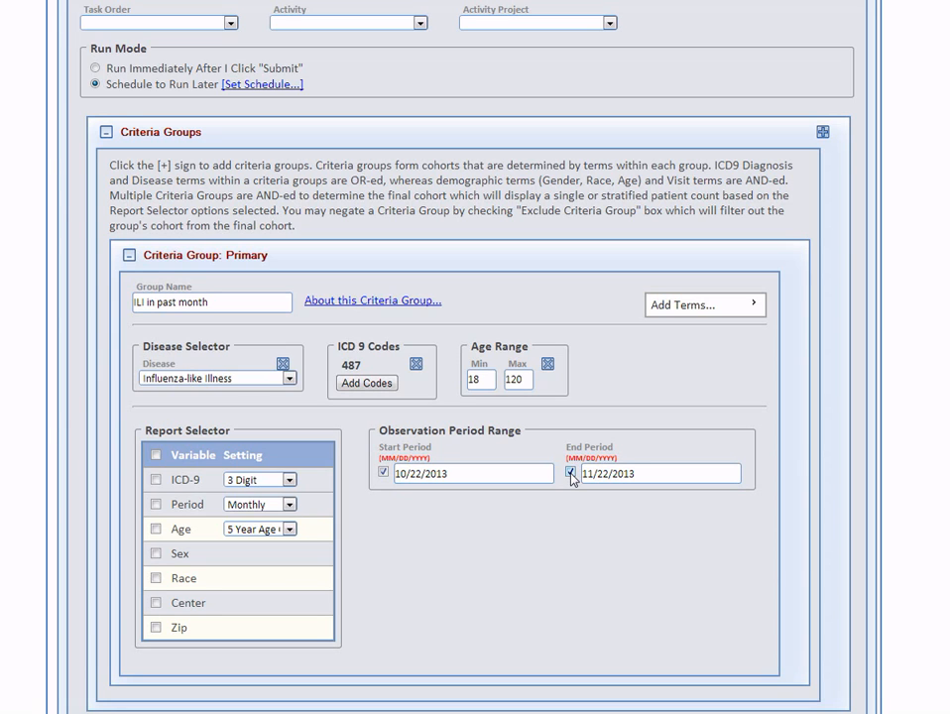
Stratify the report by age in 10-year groups, sex, and zip
{"action": "left_click", "coordinate": [156, 528]}
{"action": "left_click", "coordinate": [254, 530]}
{"action": "left_click", "coordinate": [269, 558]}
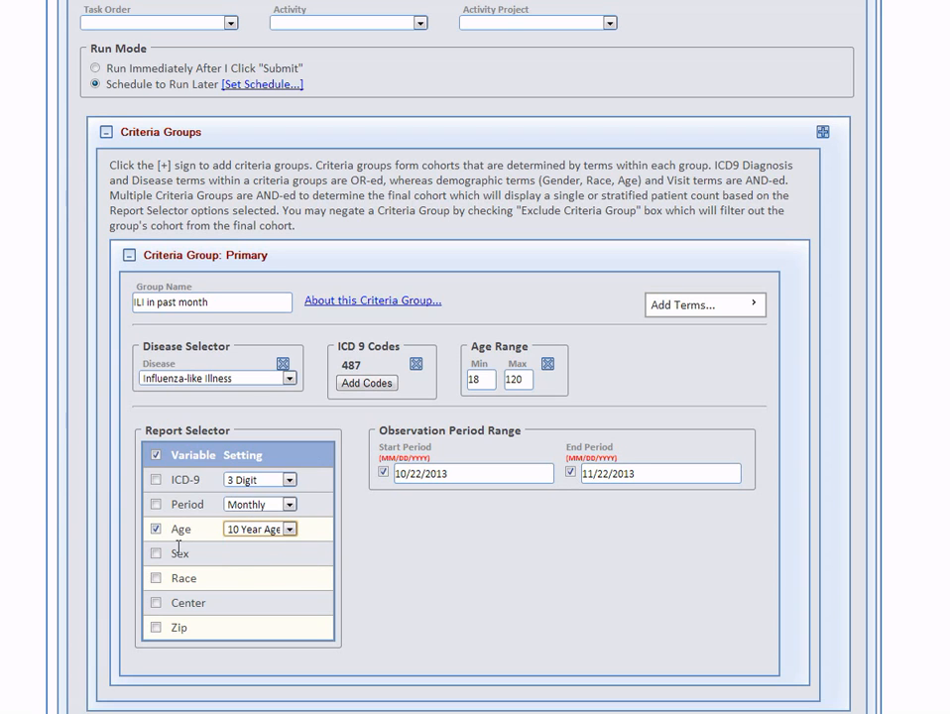
{"action": "left_click", "coordinate": [155, 554]}
{"action": "left_click", "coordinate": [156, 627]}
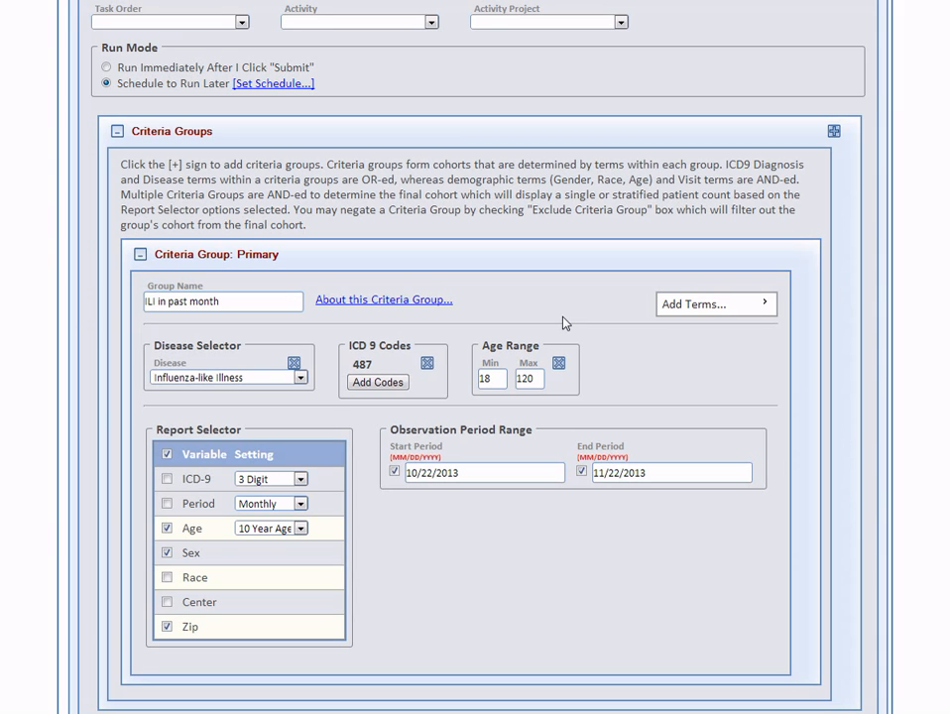
Add a second criteria group and name it "Diabetic patients"
{"action": "left_click", "coordinate": [834, 132]}
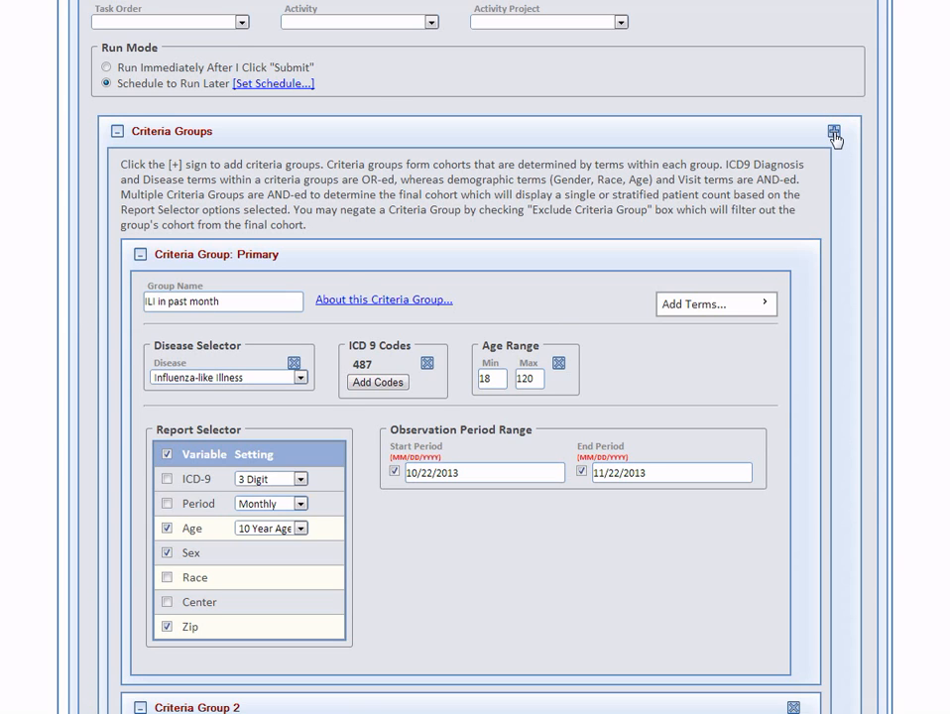
{"action": "scroll", "coordinate": [411, 365], "scroll_direction": "down", "scroll_amount": 4}
{"action": "left_click_drag", "start_coordinate": [233, 362], "coordinate": [127, 362]}
{"action": "type", "text": "Diabetic patients"}
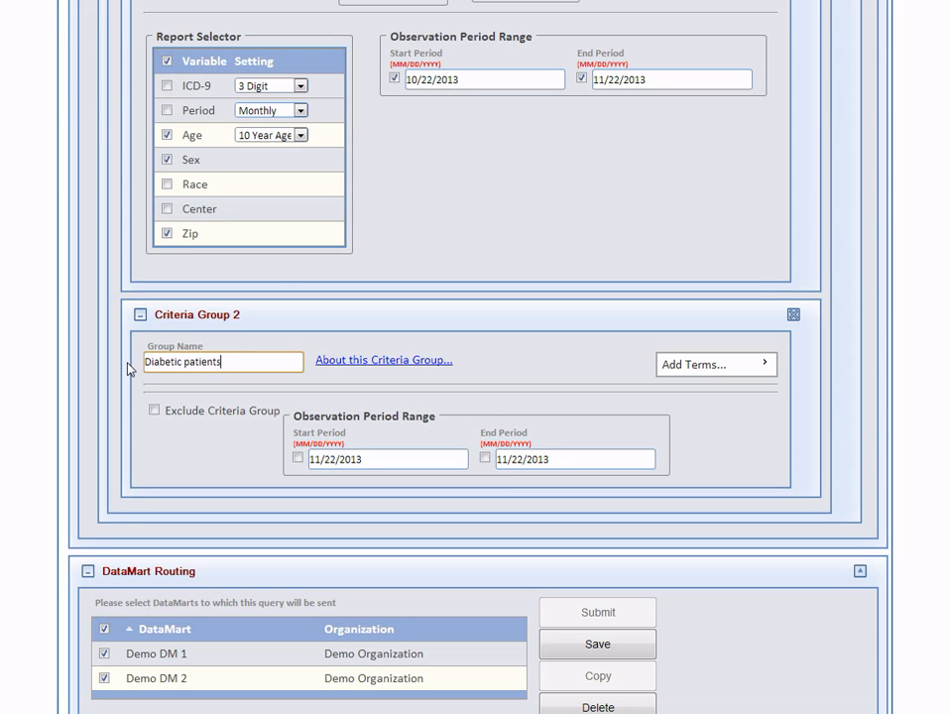
{"action": "left_click", "coordinate": [584, 359]}
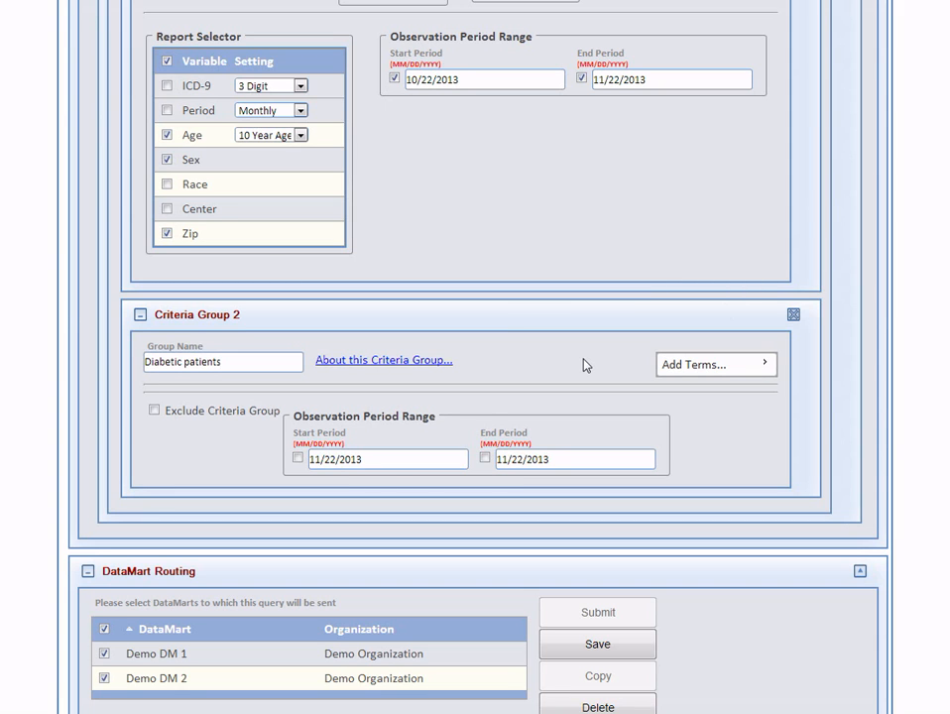
Add two disease terms to the Diabetic patients group, set to Type 1 diabetes and Type 2 diabetes
{"action": "left_click", "coordinate": [754, 364]}
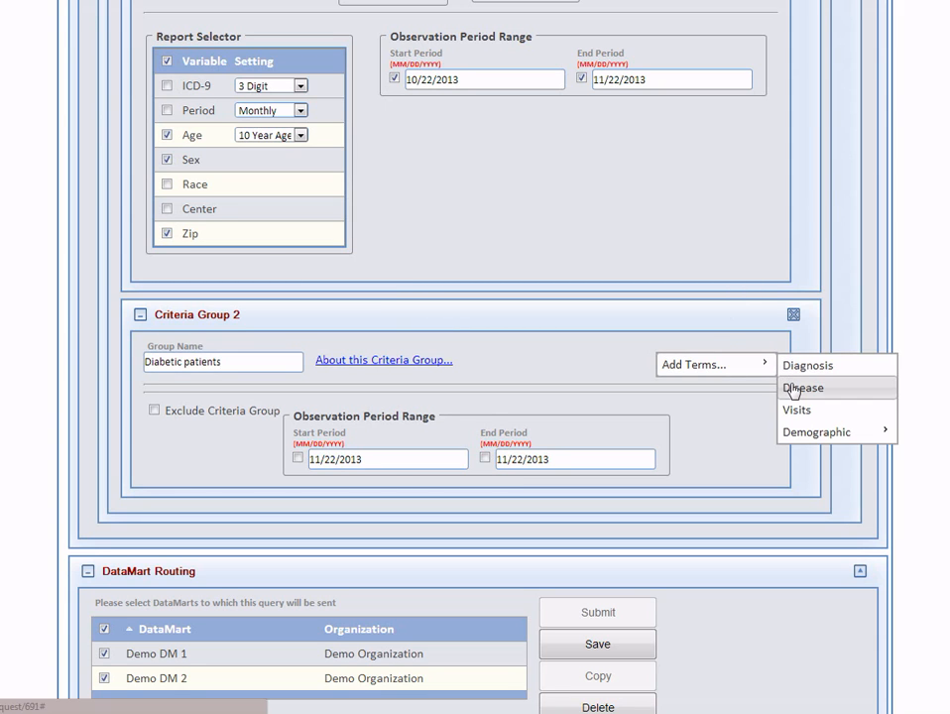
{"action": "left_click", "coordinate": [794, 388]}
{"action": "left_click", "coordinate": [226, 437]}
{"action": "left_click", "coordinate": [222, 464]}
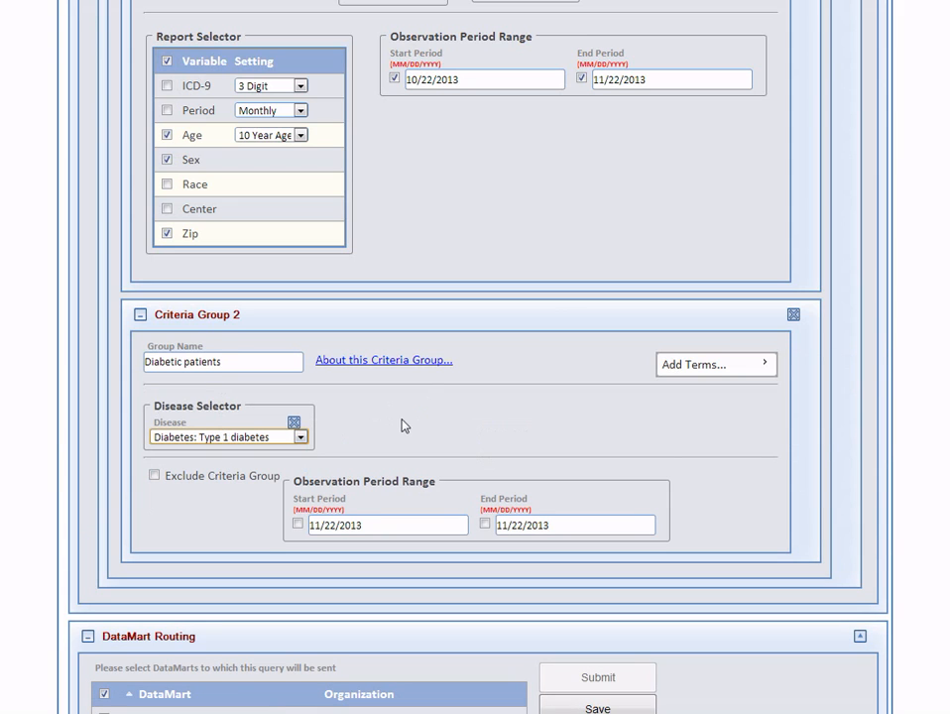
{"action": "left_click", "coordinate": [725, 365]}
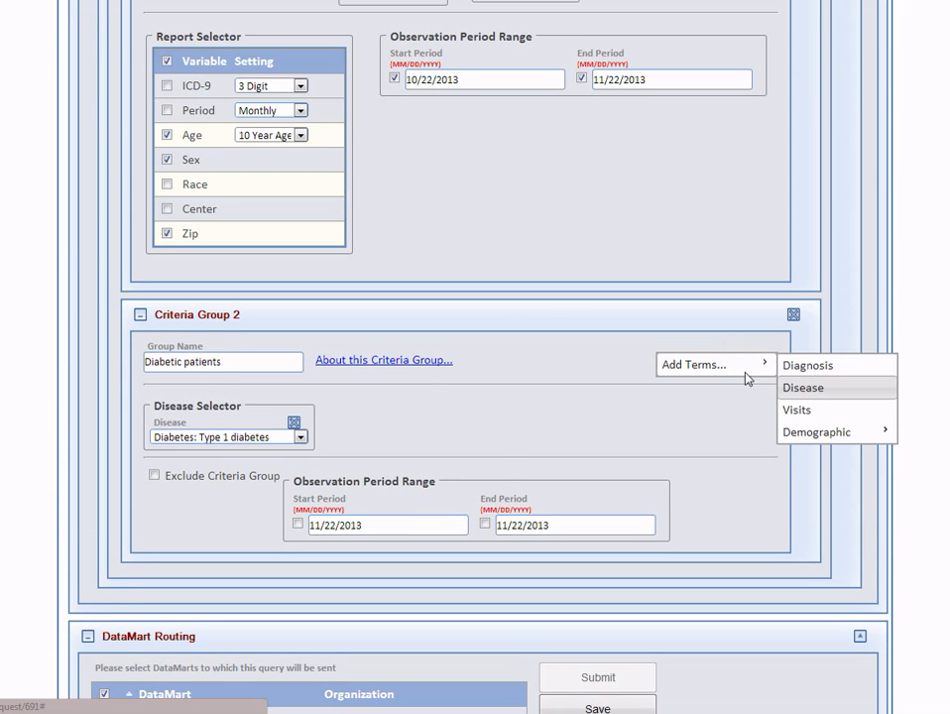
{"action": "left_click", "coordinate": [793, 388]}
{"action": "left_click", "coordinate": [422, 437]}
{"action": "left_click", "coordinate": [427, 479]}
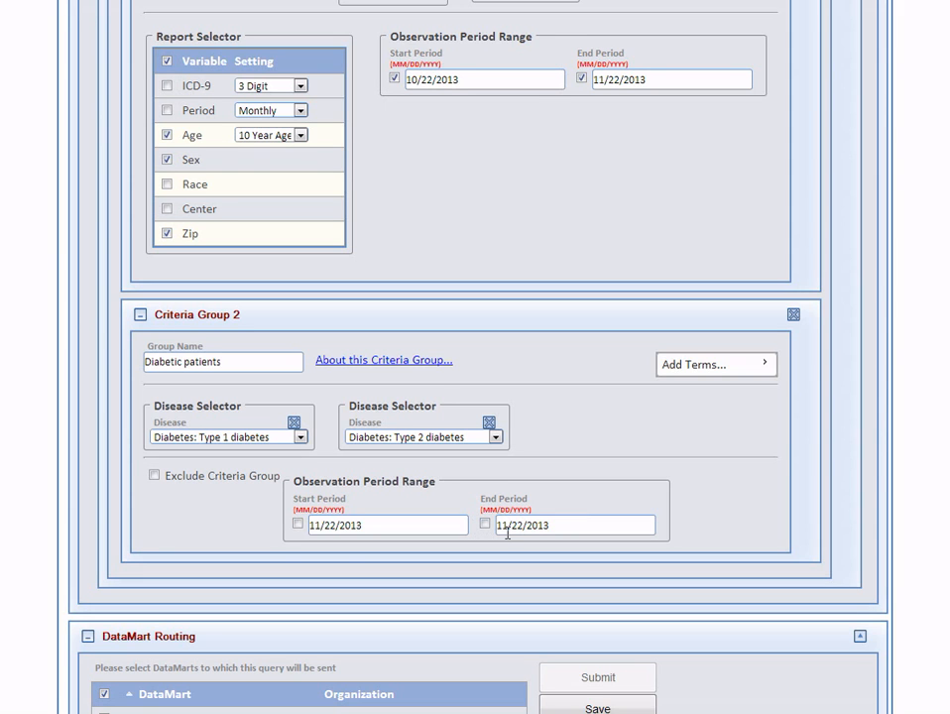
Add a third criteria group named "No ILI in previous year" with the disease Influenza-like Illness and ICD-9 code 473
{"action": "scroll", "coordinate": [507, 533], "scroll_direction": "up", "scroll_amount": 2}
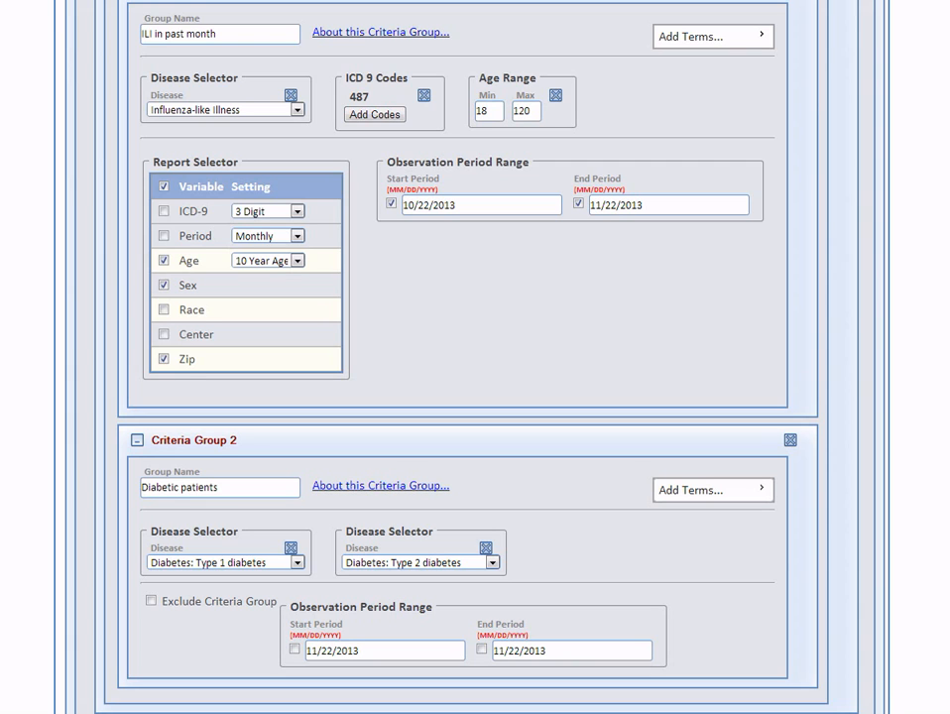
{"action": "scroll", "coordinate": [476, 357], "scroll_direction": "up", "scroll_amount": 2}
{"action": "key", "text": "F11"}
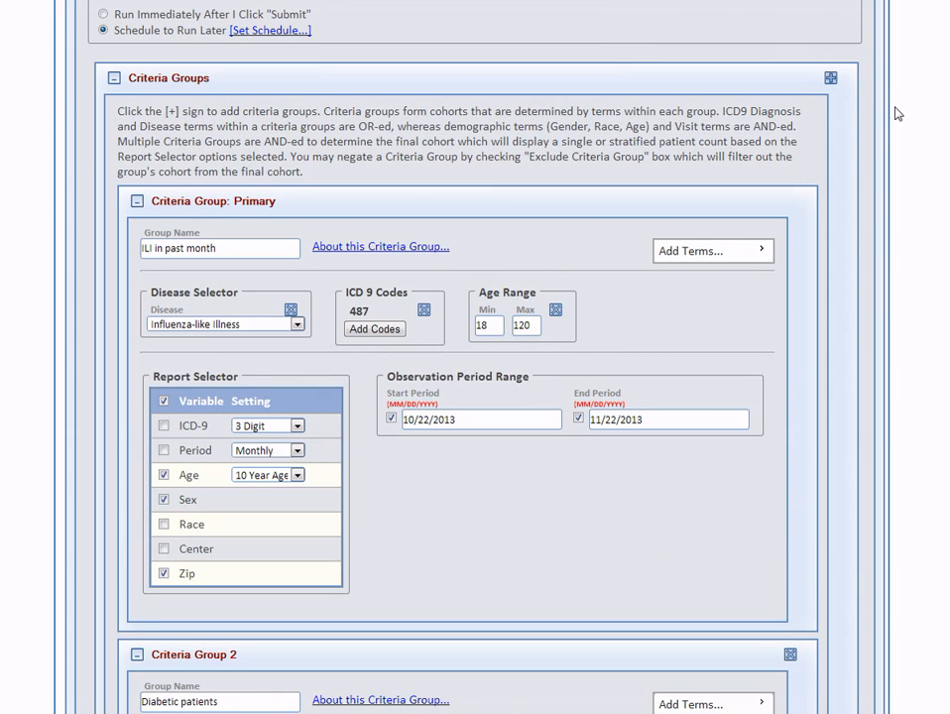
{"action": "scroll", "coordinate": [859, 57], "scroll_direction": "down", "scroll_amount": 5}
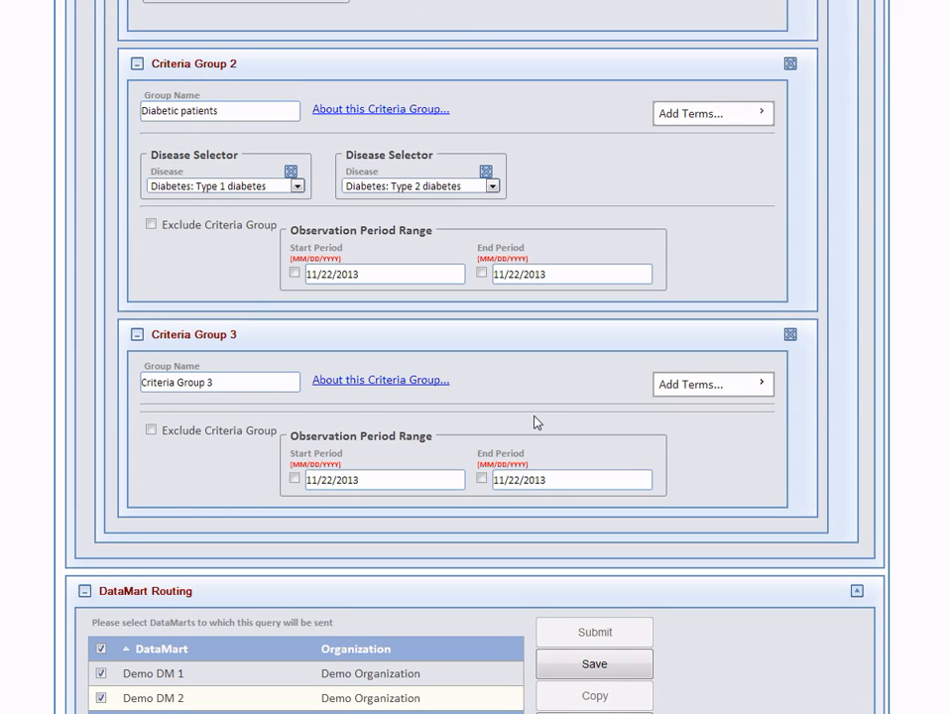
{"action": "left_click_drag", "start_coordinate": [212, 383], "coordinate": [121, 384]}
{"action": "type", "text": "No ILI in previous year"}
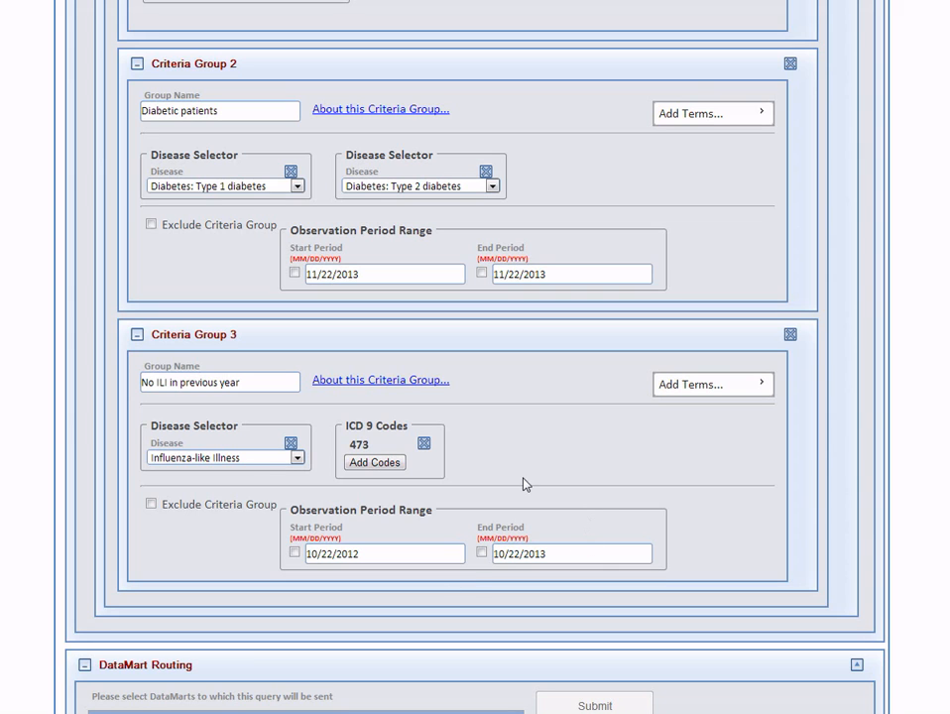
Enable the third group's observation period from 10/22/2012 to 10/22/2013 and mark the group as excluded
{"action": "left_click", "coordinate": [483, 552]}
{"action": "left_click", "coordinate": [294, 552]}
{"action": "left_click", "coordinate": [152, 505]}
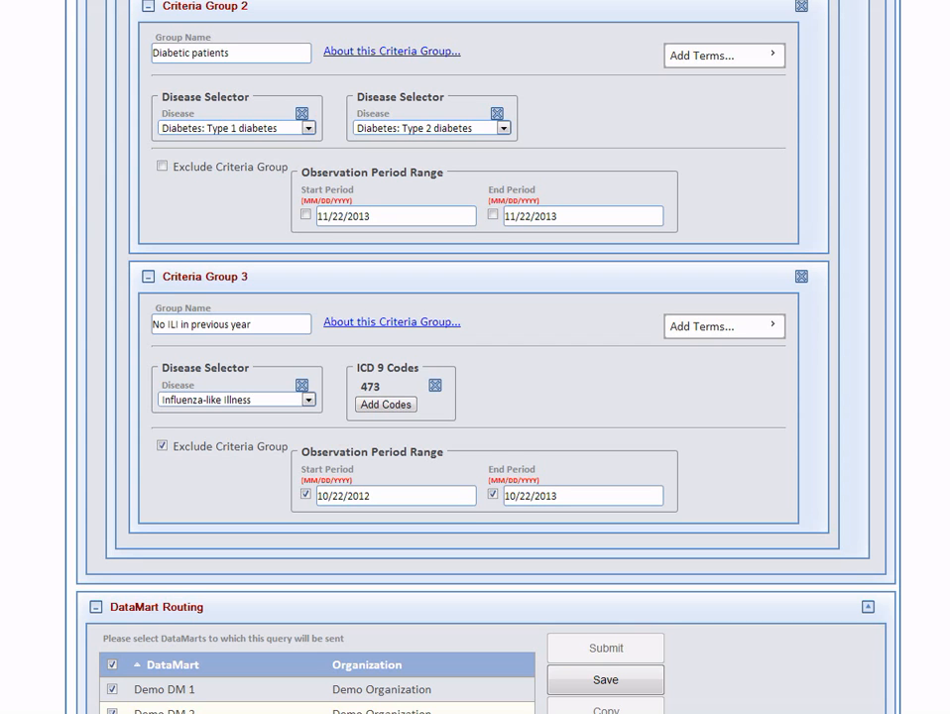
Add a fourth criteria group named "At least 1 visit in previous year" with a minimum of 1 visit, observed from 10/22/2012 to 10/22/2013
{"action": "scroll", "coordinate": [475, 357], "scroll_direction": "up", "scroll_amount": 5}
{"action": "scroll", "coordinate": [475, 357], "scroll_direction": "down", "scroll_amount": 7}
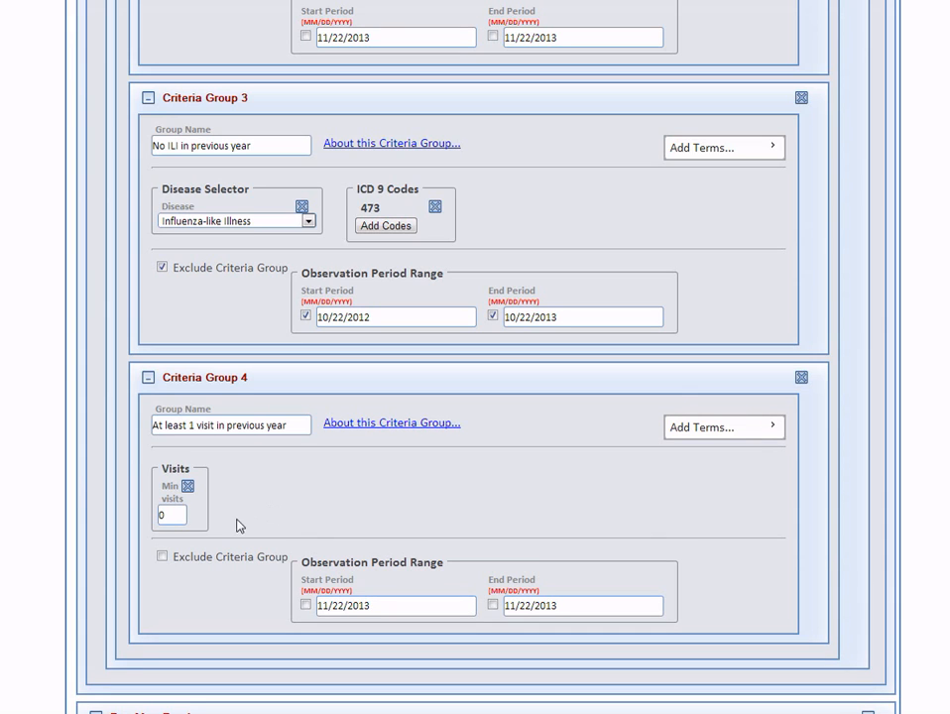
{"action": "left_click_drag", "start_coordinate": [175, 513], "coordinate": [140, 516]}
{"action": "type", "text": "1"}
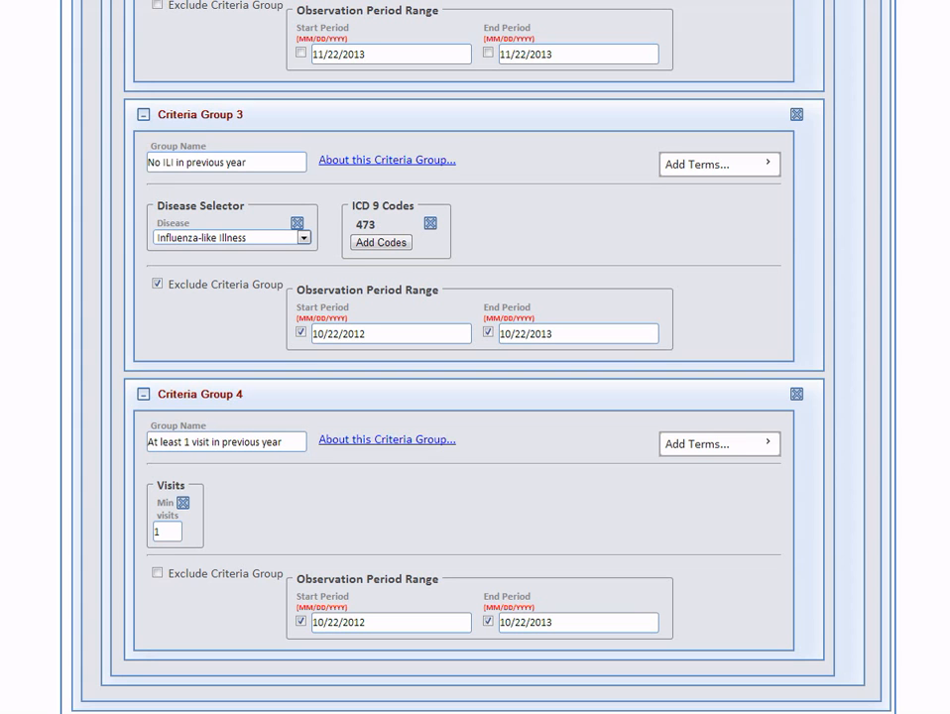
Submit the request to the Demo DM 1 and Demo DM 2 DataMarts
{"action": "scroll", "coordinate": [476, 397], "scroll_direction": "down", "scroll_amount": 2}
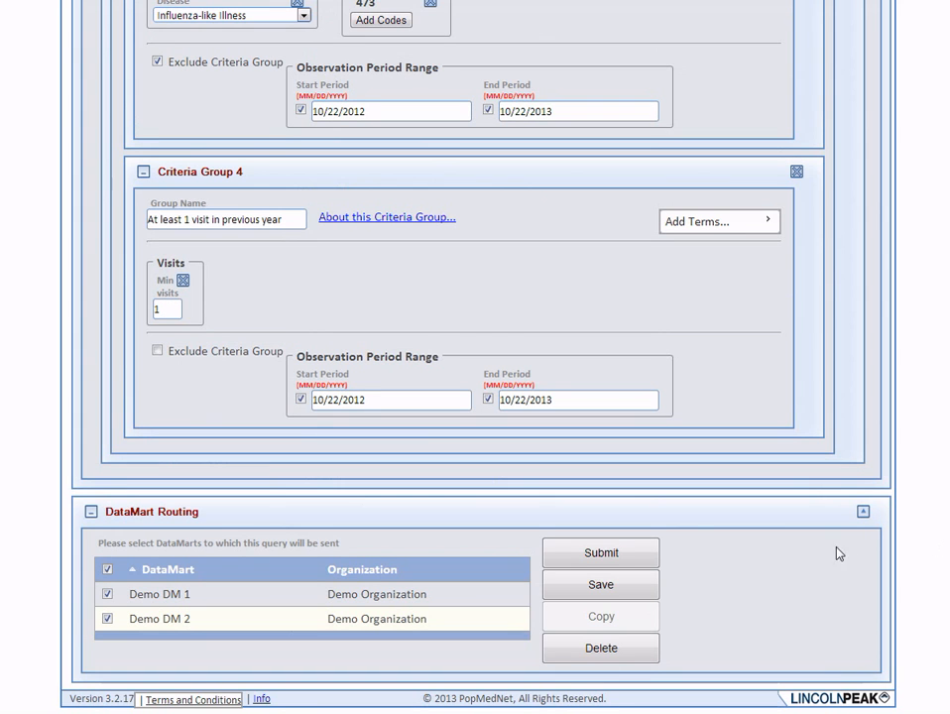
{"action": "left_click", "coordinate": [593, 558]}
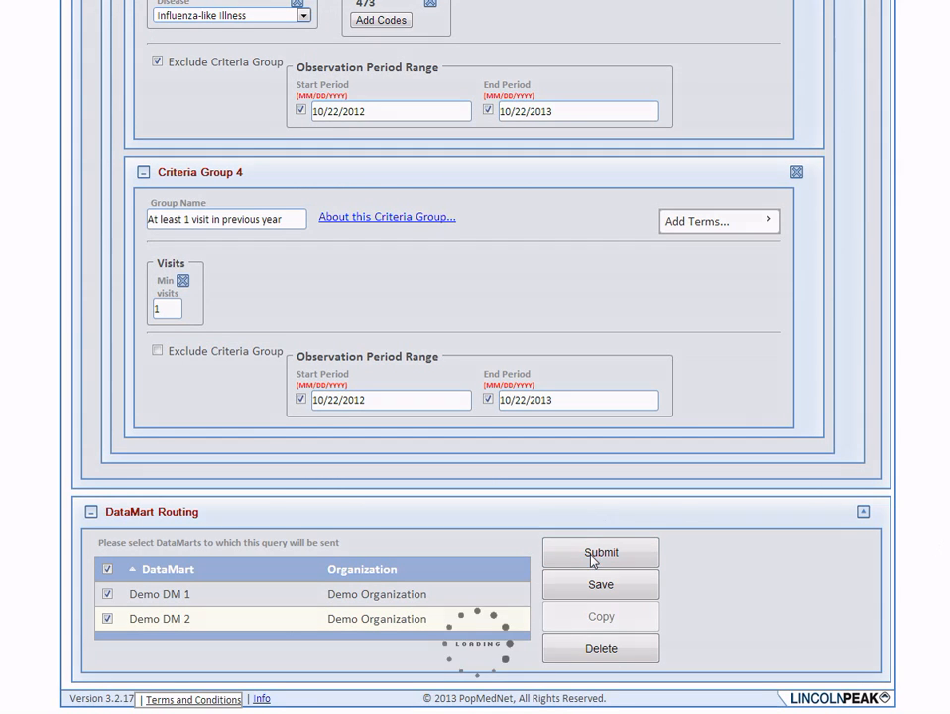